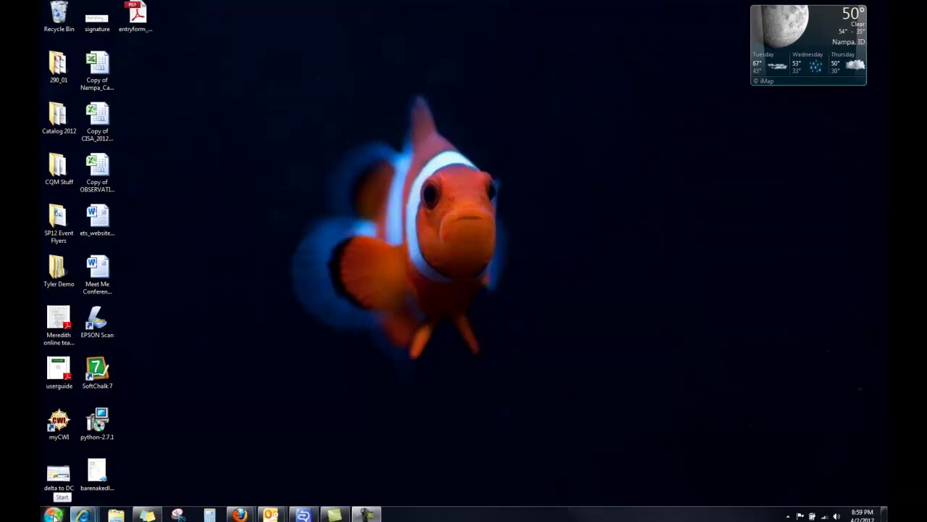
- Launch Microsoft Word 2010 from the Microsoft Office folder in the list of all programs
{"action": "left_click", "coordinate": [60, 512]}
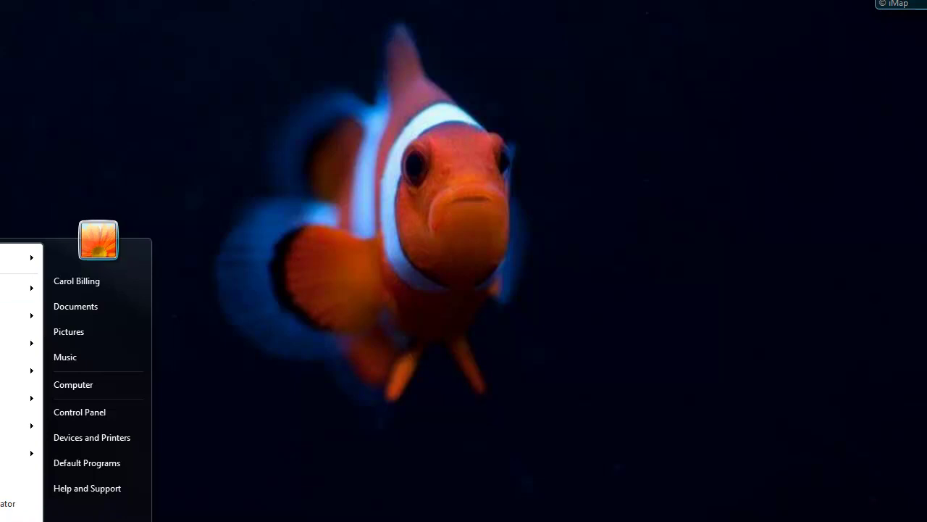
{"action": "left_click", "coordinate": [7, 503]}
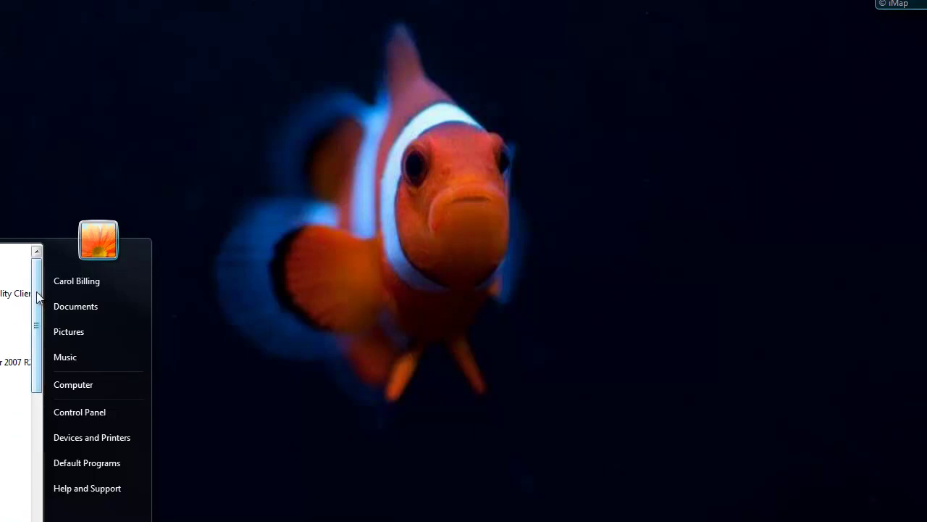
{"action": "left_click_drag", "start_coordinate": [38, 292], "coordinate": [41, 261]}
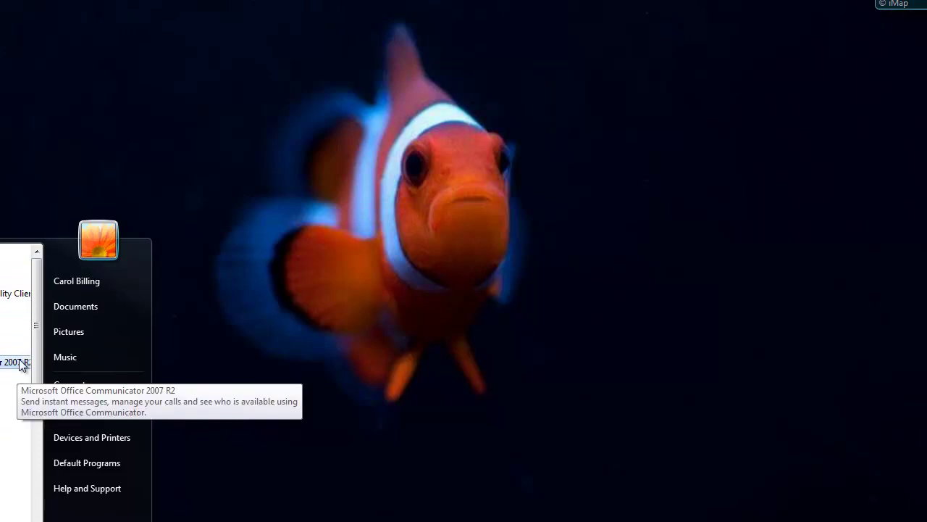
{"action": "left_click_drag", "start_coordinate": [36, 331], "coordinate": [10, 471]}
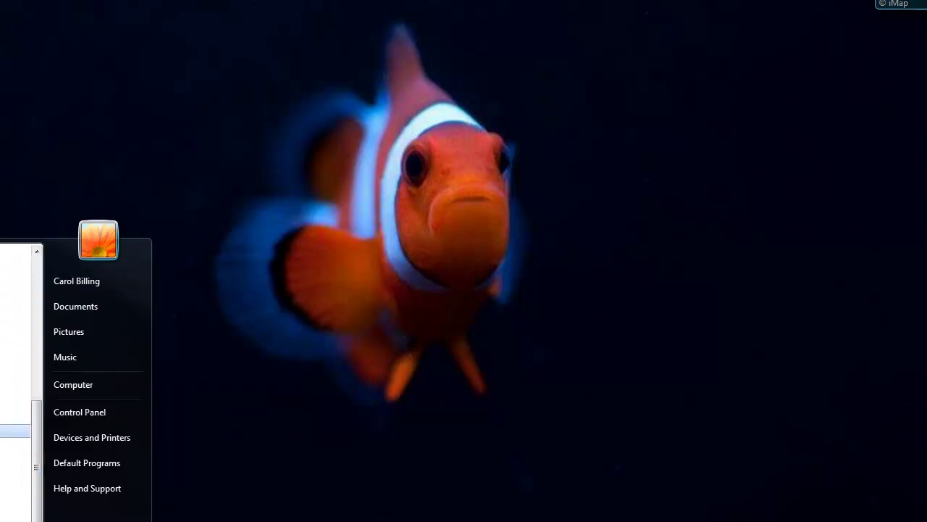
{"action": "left_click", "coordinate": [14, 431]}
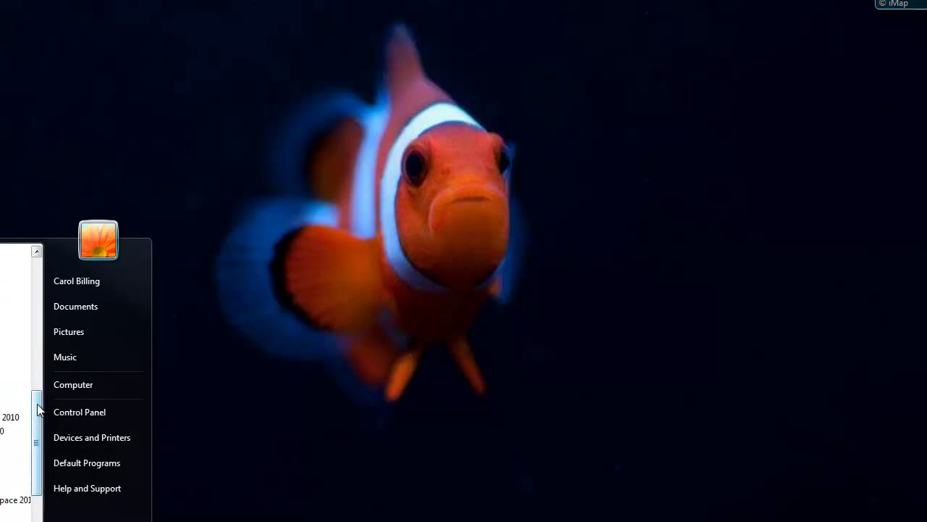
{"action": "left_click_drag", "start_coordinate": [38, 410], "coordinate": [38, 419]}
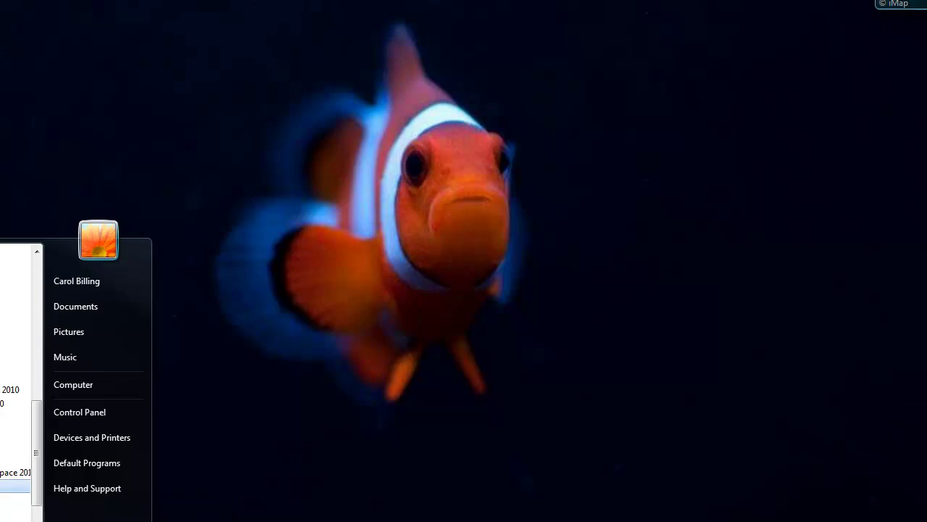
{"action": "key", "text": "Return"}
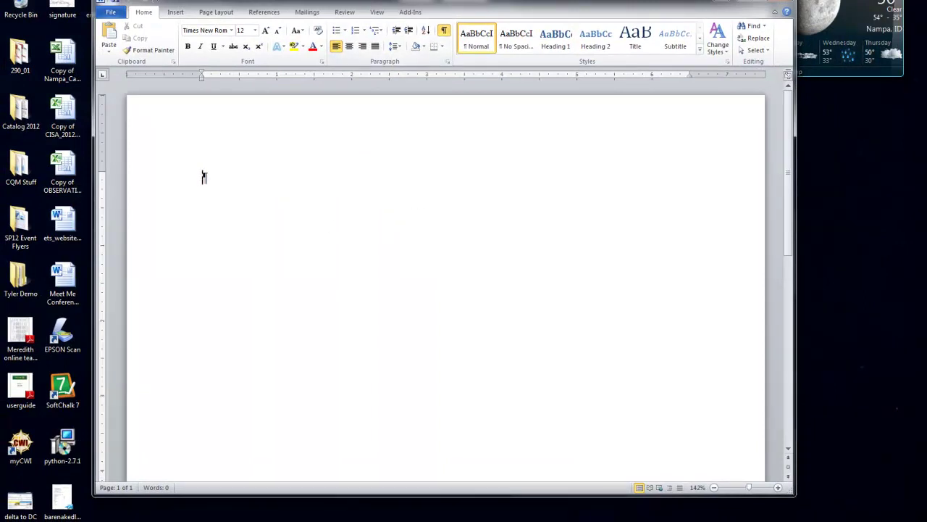
- Launch Microsoft Excel 2010 from the Microsoft Office program folder while Word stays open
{"action": "left_click", "coordinate": [20, 519]}
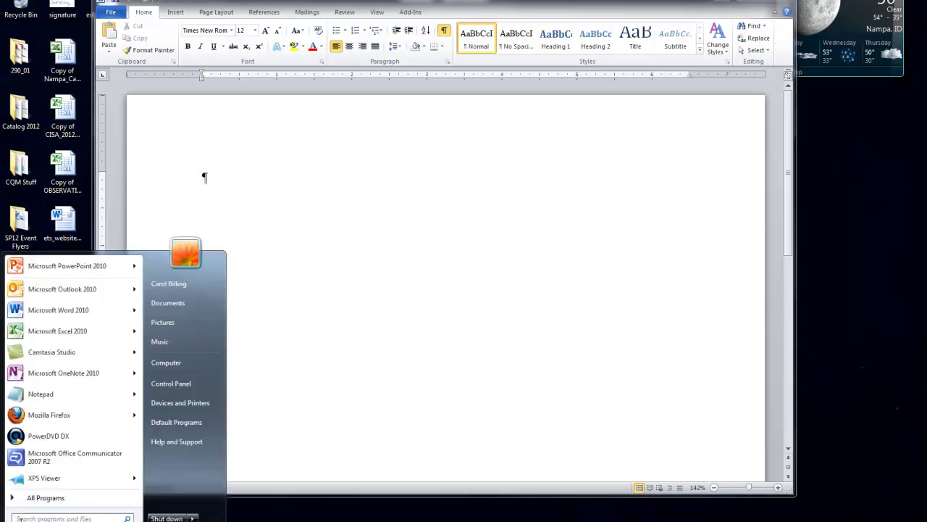
{"action": "left_click", "coordinate": [31, 497]}
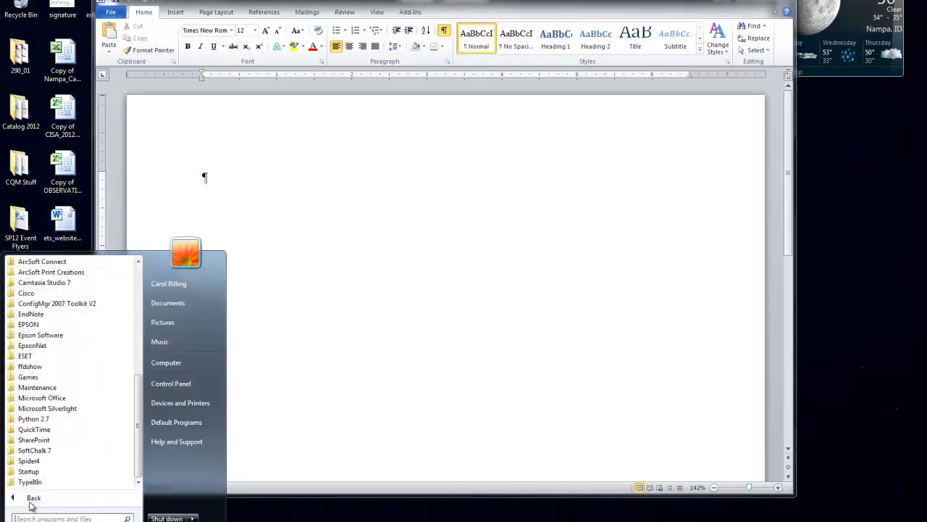
{"action": "left_click", "coordinate": [64, 399]}
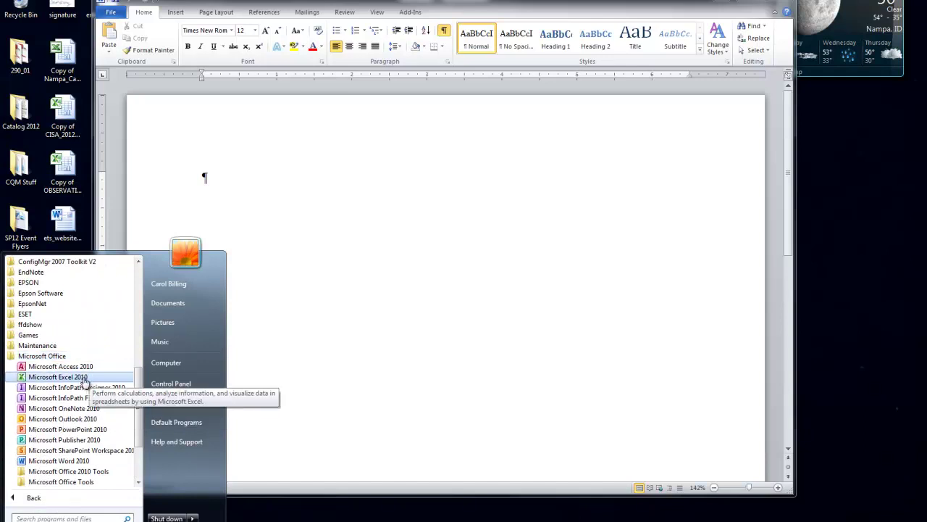
{"action": "left_click", "coordinate": [58, 377]}
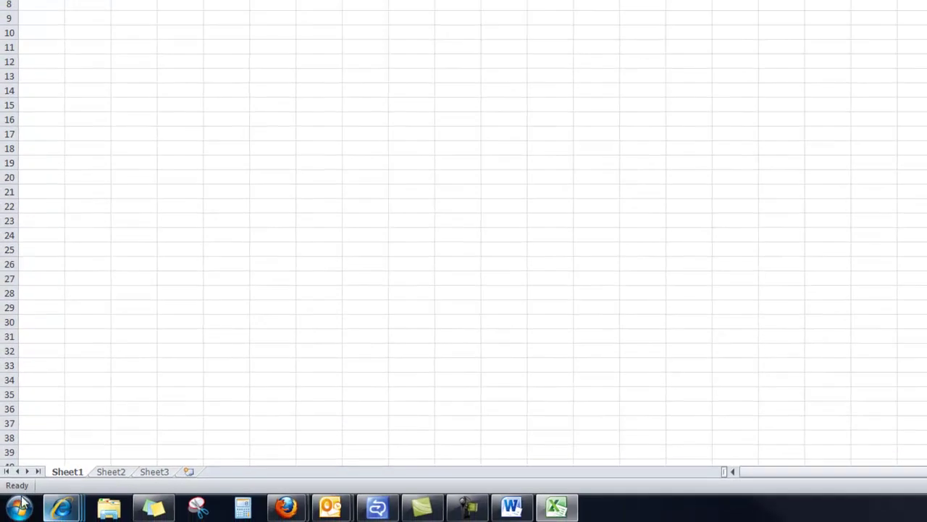
- Launch Microsoft PowerPoint 2010 from the Microsoft Office program folder and dismiss the Camtasia Studio add-in welcome message
{"action": "left_click", "coordinate": [19, 508]}
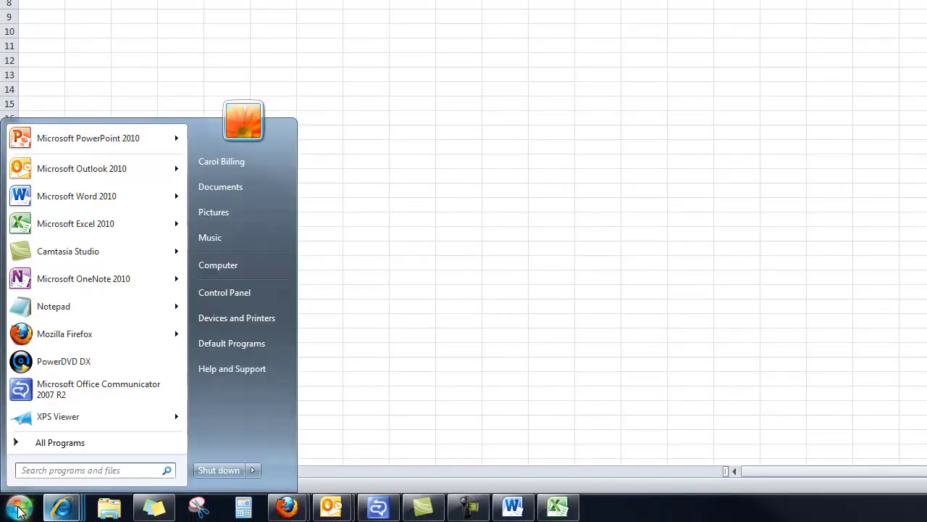
{"action": "left_click", "coordinate": [45, 443]}
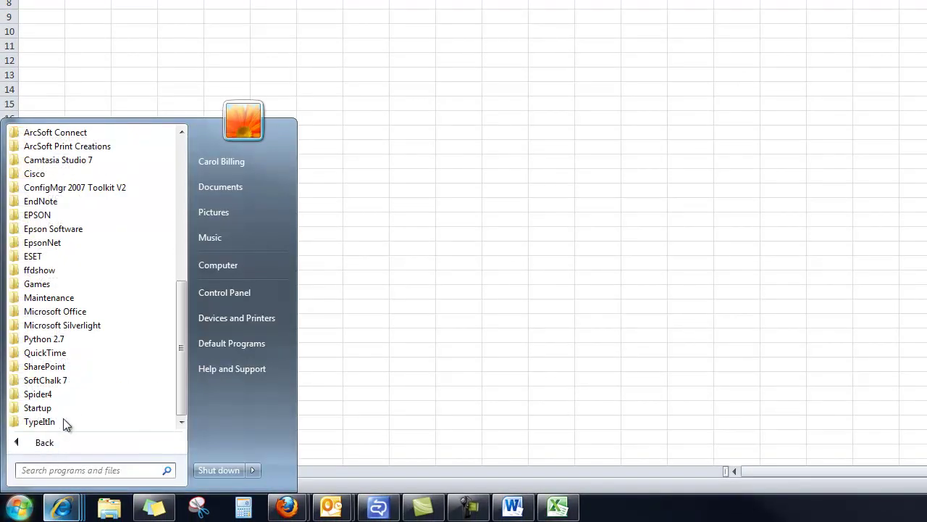
{"action": "left_click", "coordinate": [95, 310]}
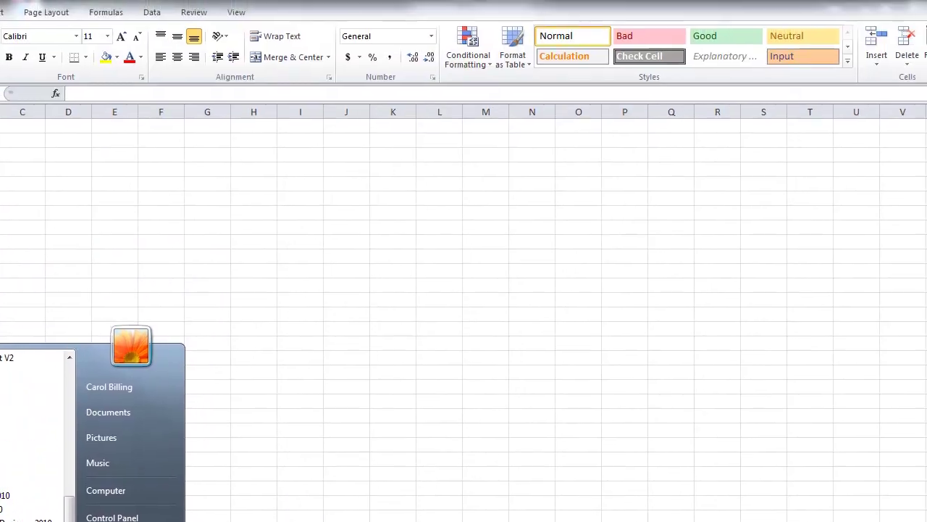
{"action": "key", "text": "Return"}
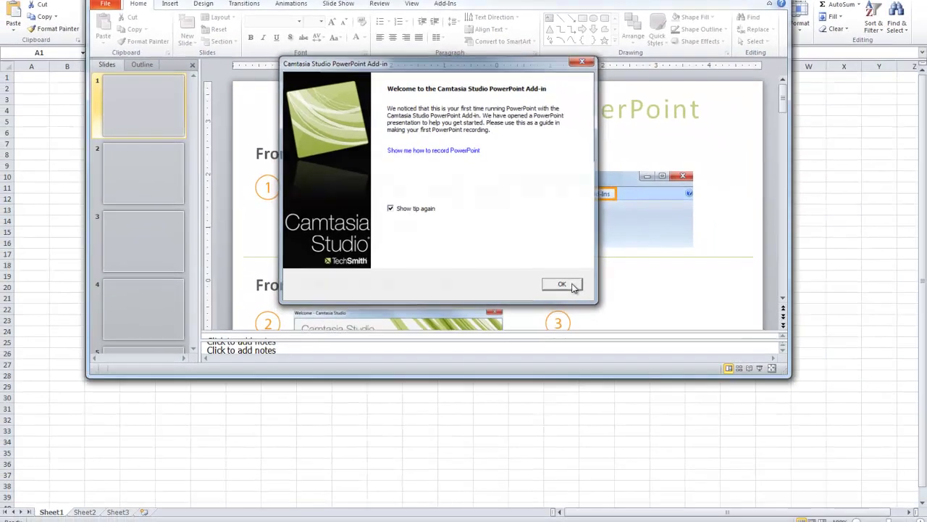
{"action": "left_click", "coordinate": [626, 398]}
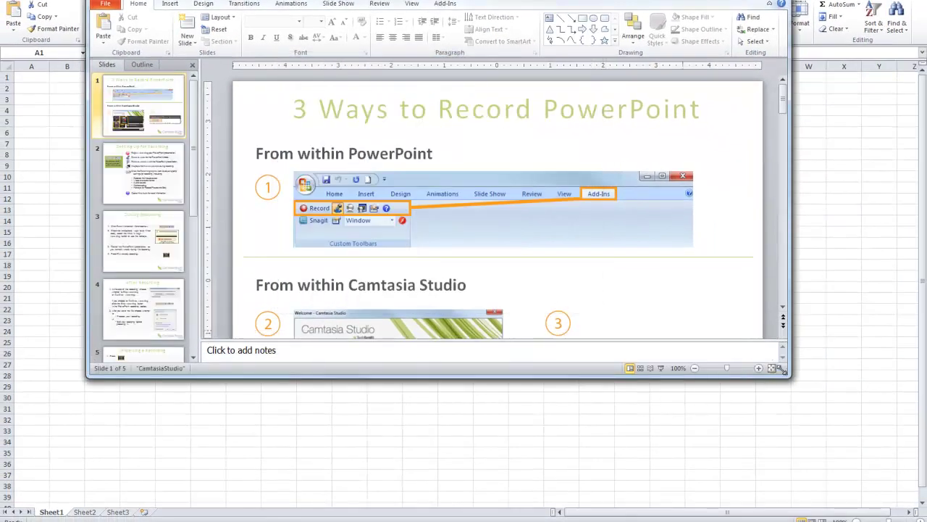
- Enlarge the PowerPoint window showing the Camtasia guide and create a new blank presentation
{"action": "left_click_drag", "start_coordinate": [783, 373], "coordinate": [845, 497]}
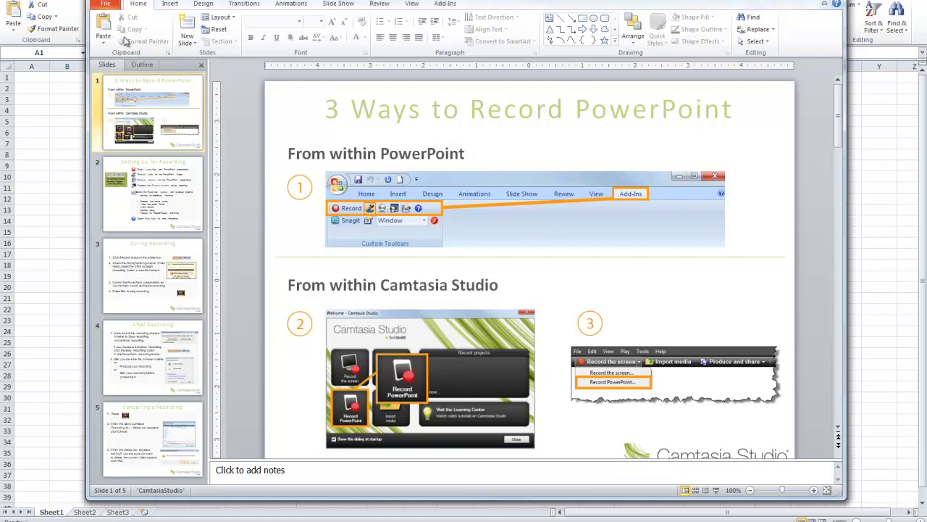
{"action": "left_click", "coordinate": [106, 6]}
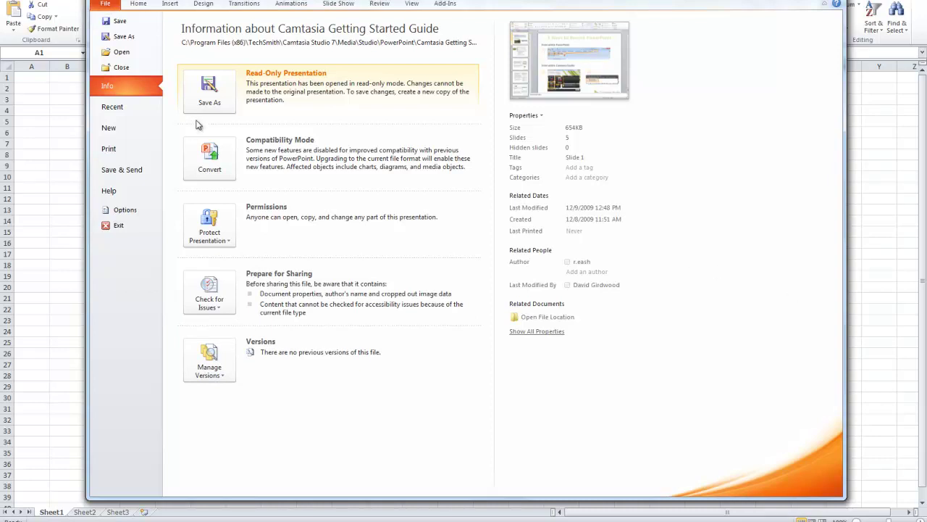
{"action": "left_click", "coordinate": [123, 132]}
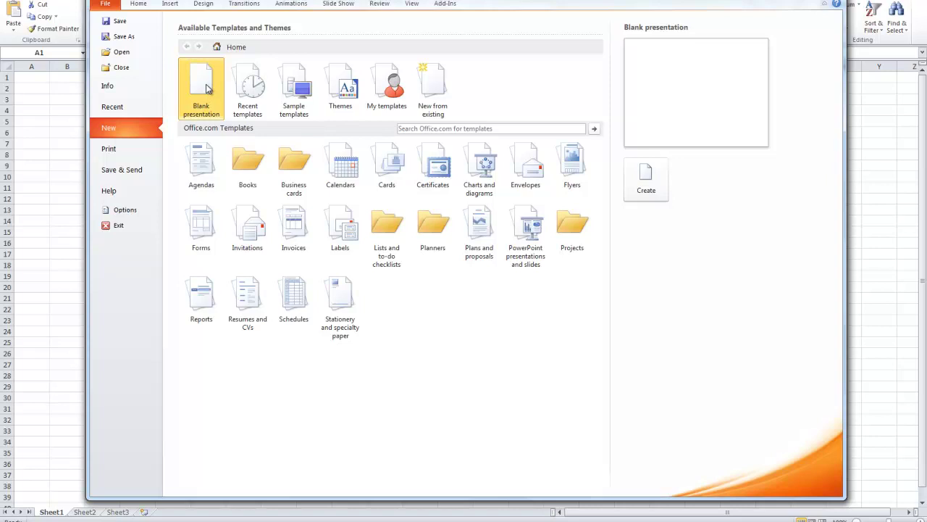
{"action": "left_click", "coordinate": [660, 178]}
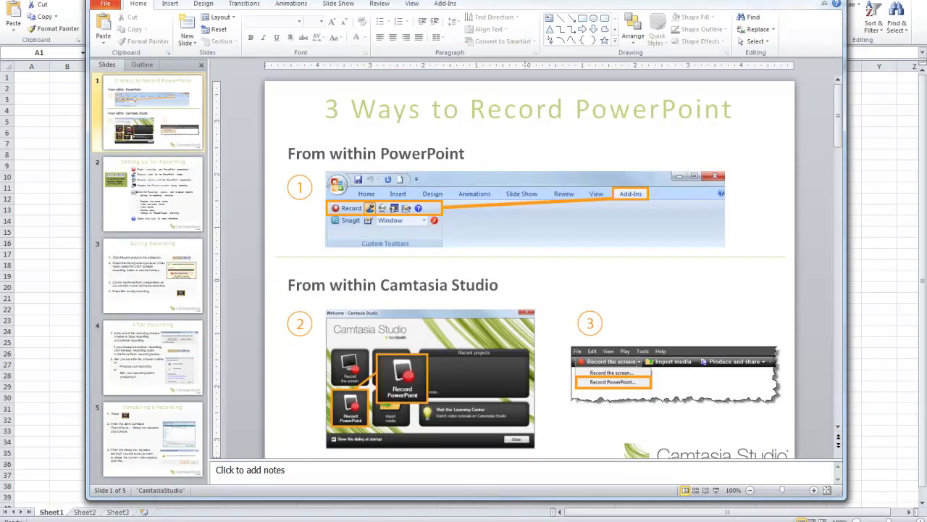
- Bring the new blank presentation's window to the front and minimize it
{"action": "mouse_move", "coordinate": [443, 513]}
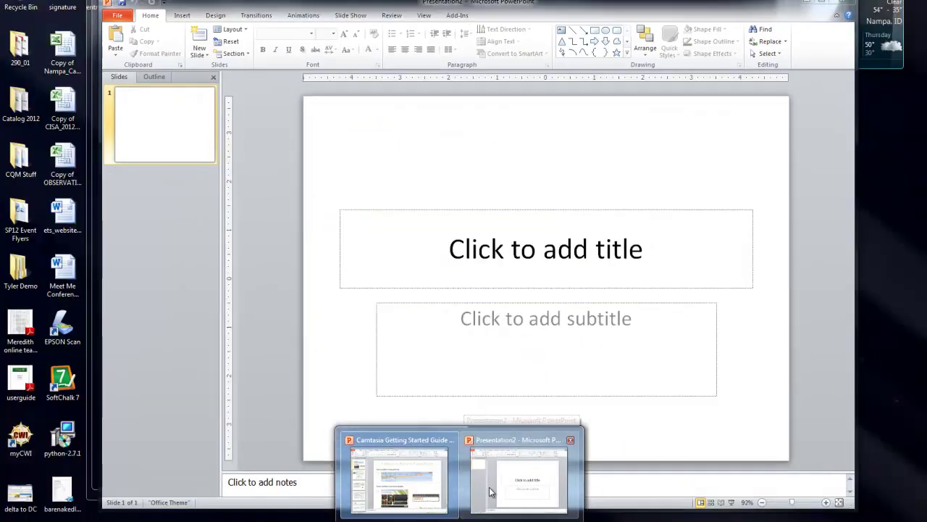
{"action": "left_click", "coordinate": [489, 487]}
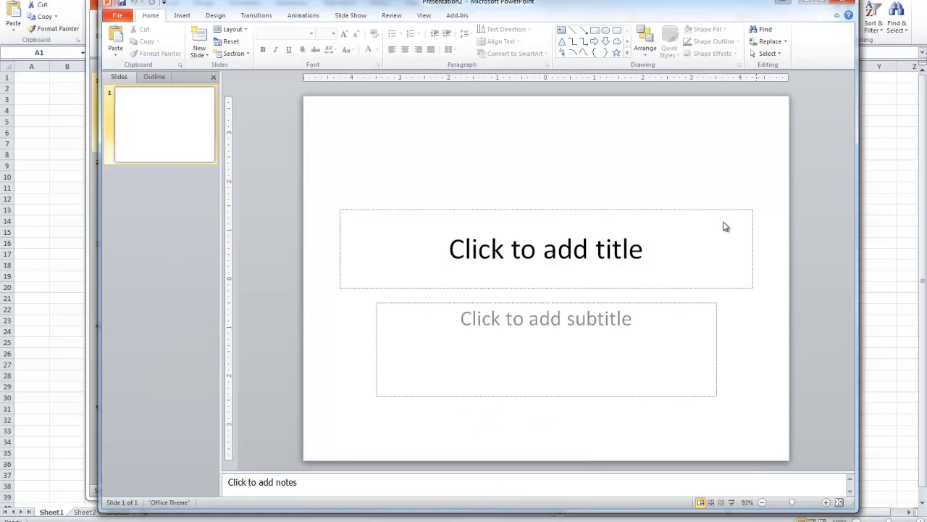
{"action": "left_click", "coordinate": [807, 5]}
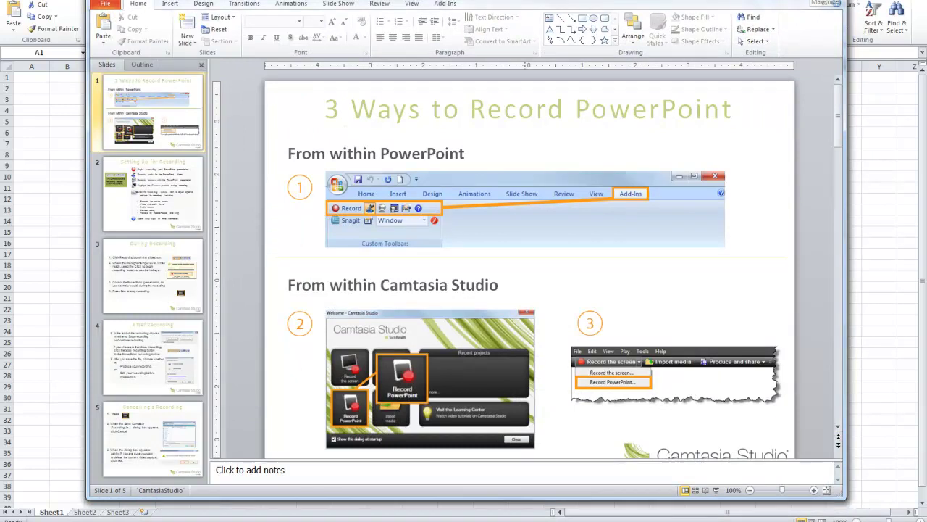
- Maximize and restore the Camtasia guide's PowerPoint window, and narrow it to roughly a third of its width
{"action": "left_click", "coordinate": [825, 2]}
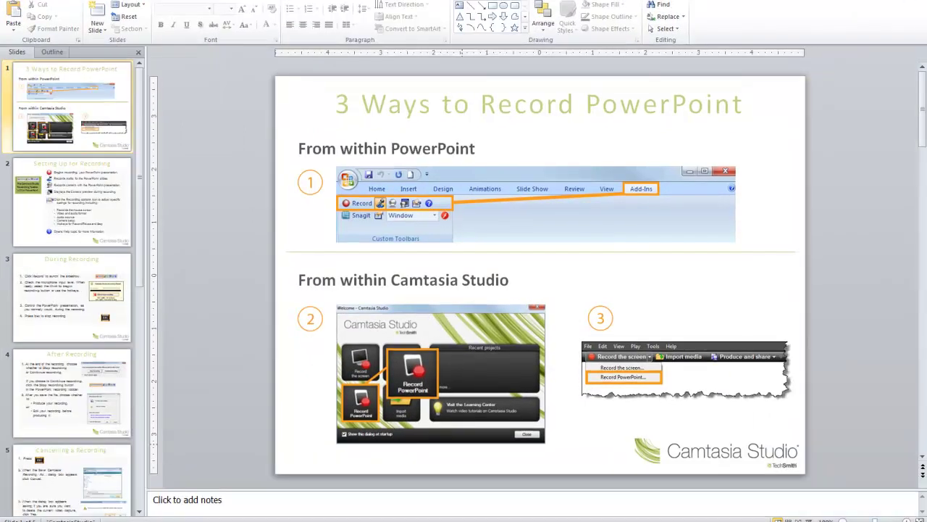
{"action": "key", "text": "super+Down"}
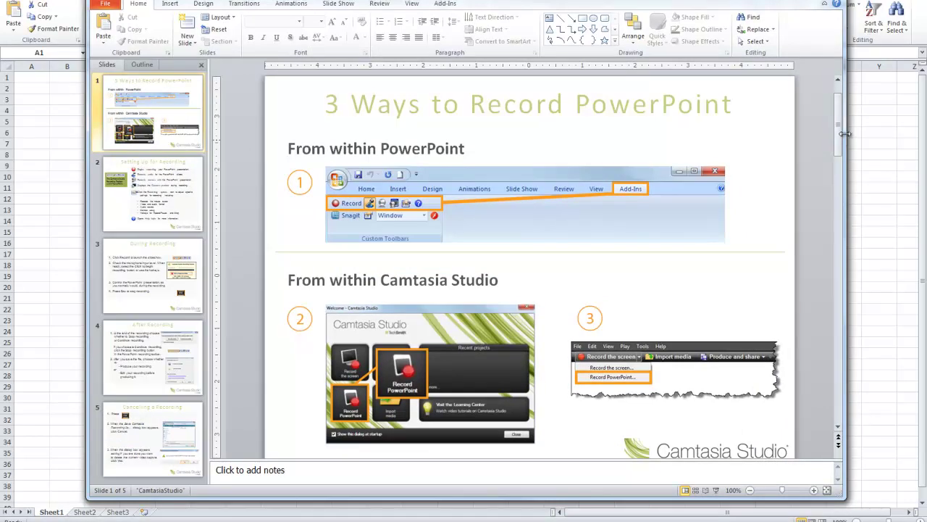
{"action": "left_click_drag", "start_coordinate": [845, 137], "coordinate": [361, 140]}
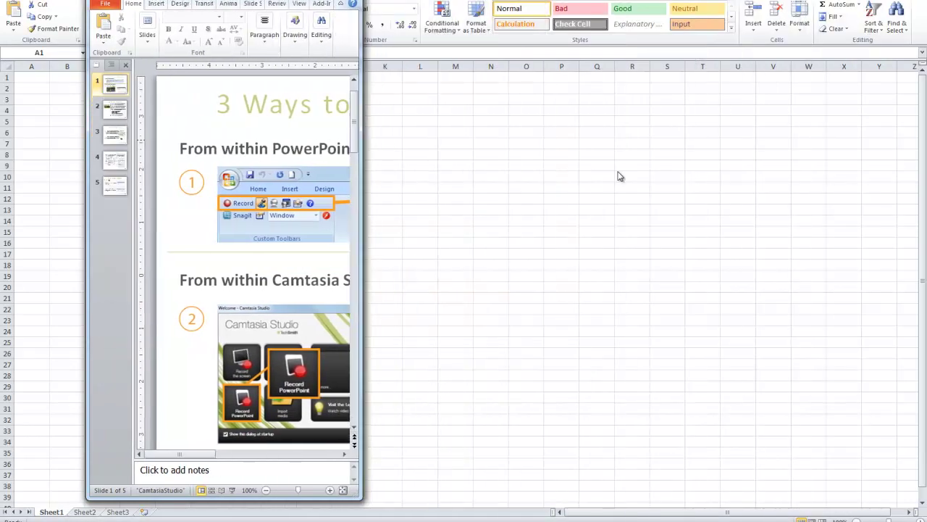
- Minimize the Excel window and arrange the Word and PowerPoint windows side by side
{"action": "key", "text": "super+Down"}
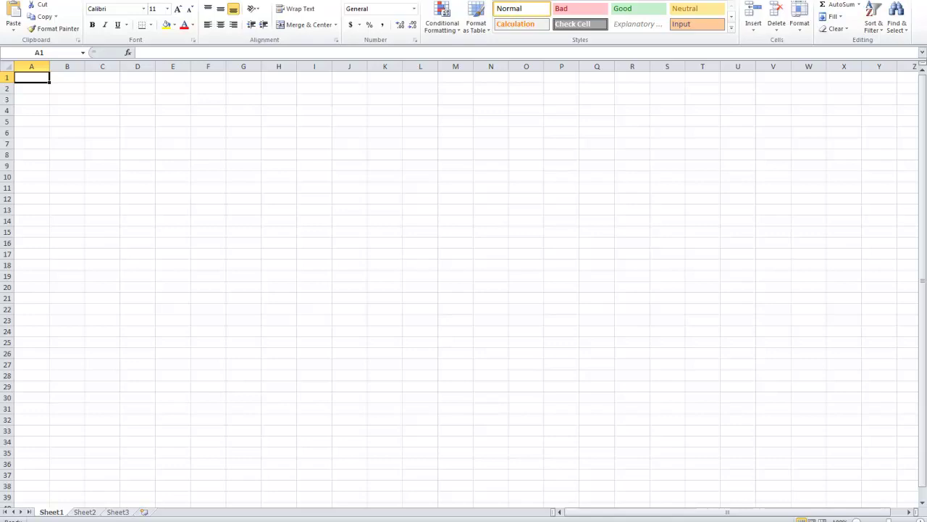
{"action": "key", "text": "super+Down"}
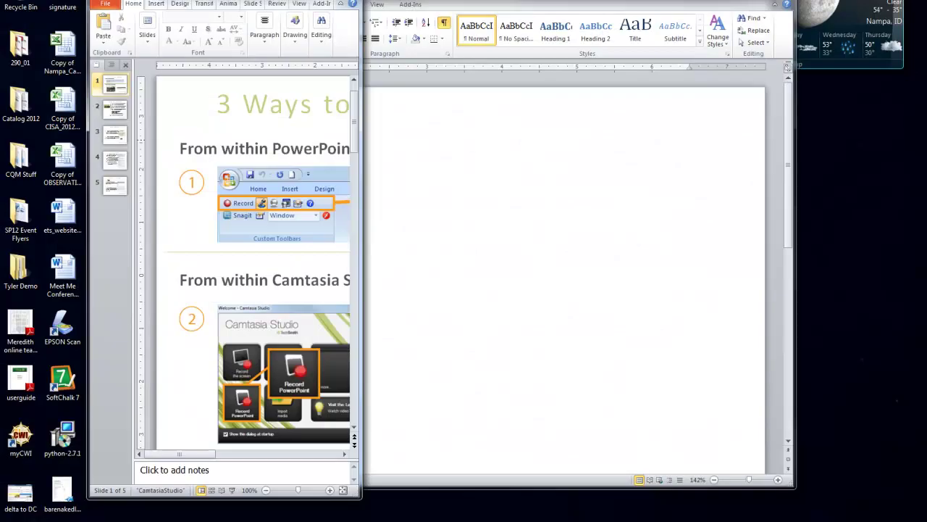
{"action": "double_click", "coordinate": [721, 4]}
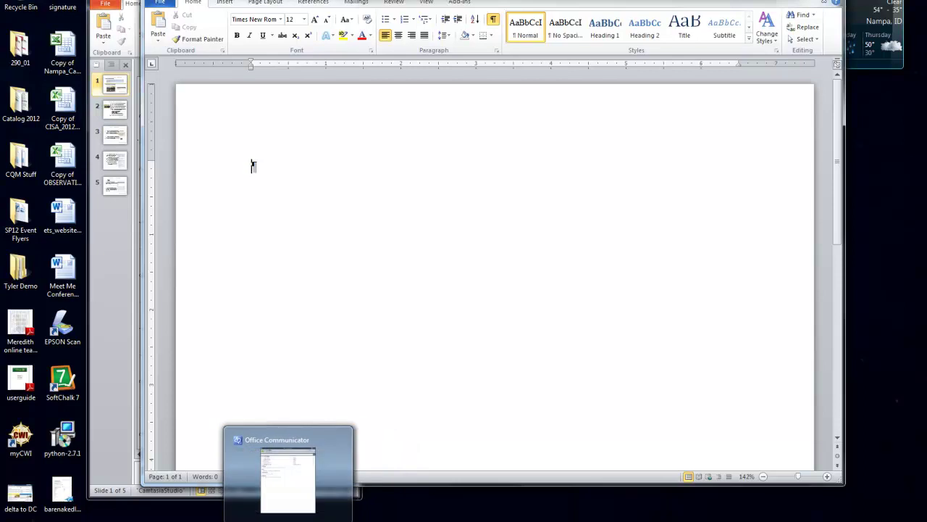
{"action": "right_click", "coordinate": [494, 521]}
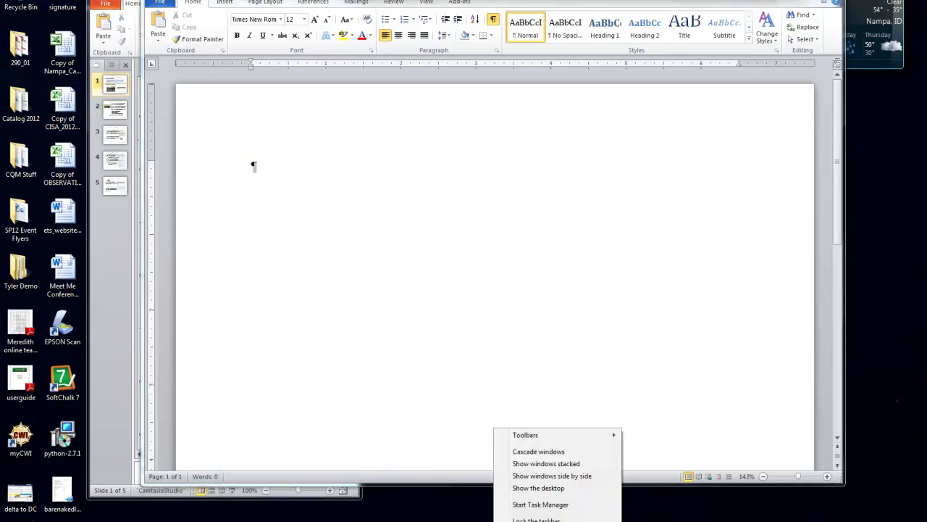
{"action": "left_click", "coordinate": [559, 477]}
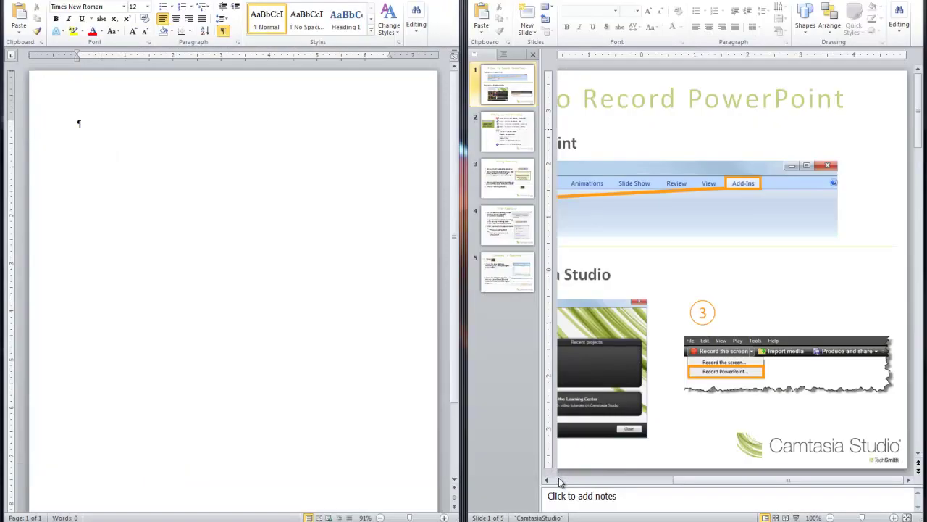